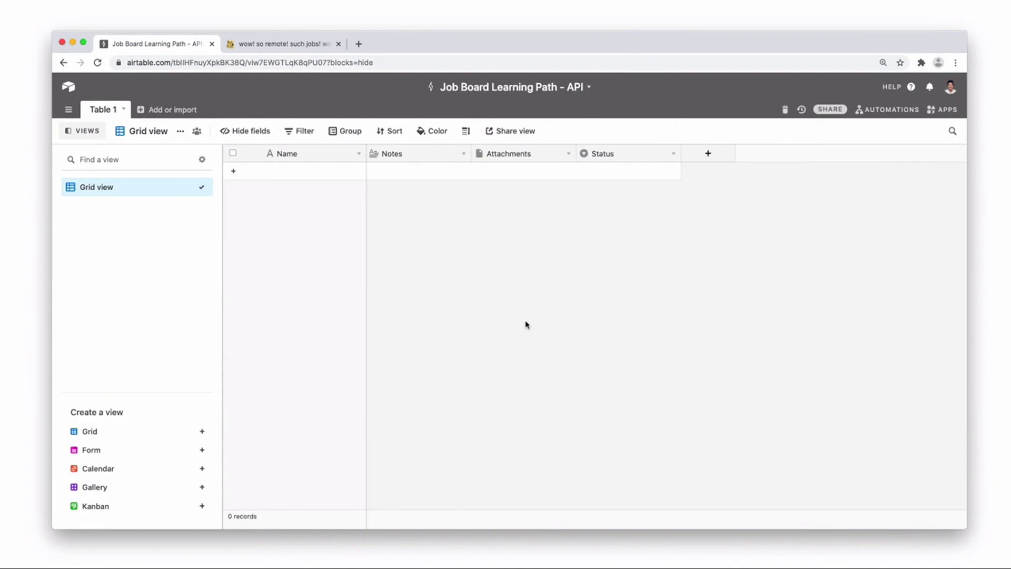
Delete the Notes, Attachments and Status fields from Table 1, one after another
right_click(422, 159)
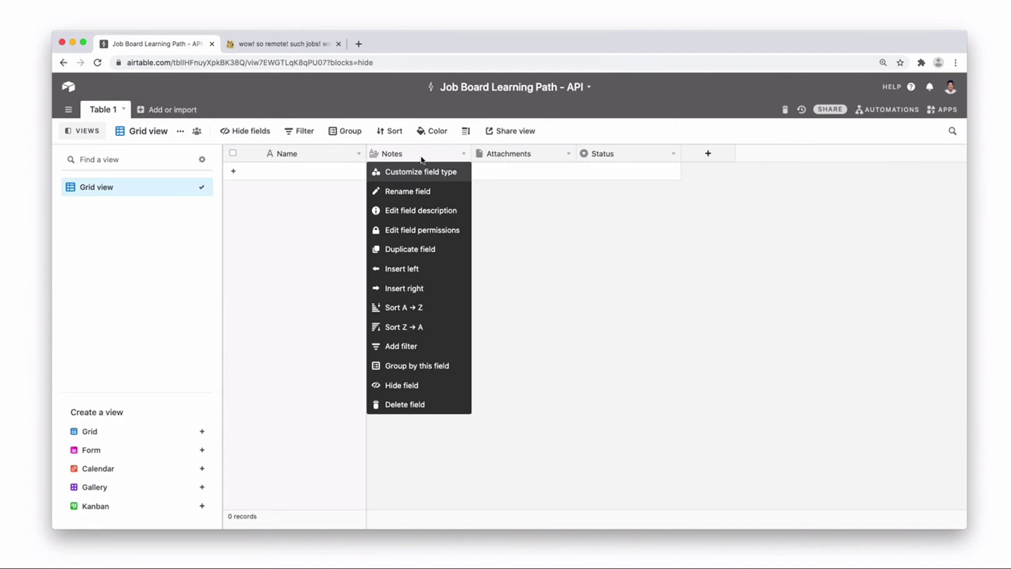
click(424, 405)
right_click(442, 158)
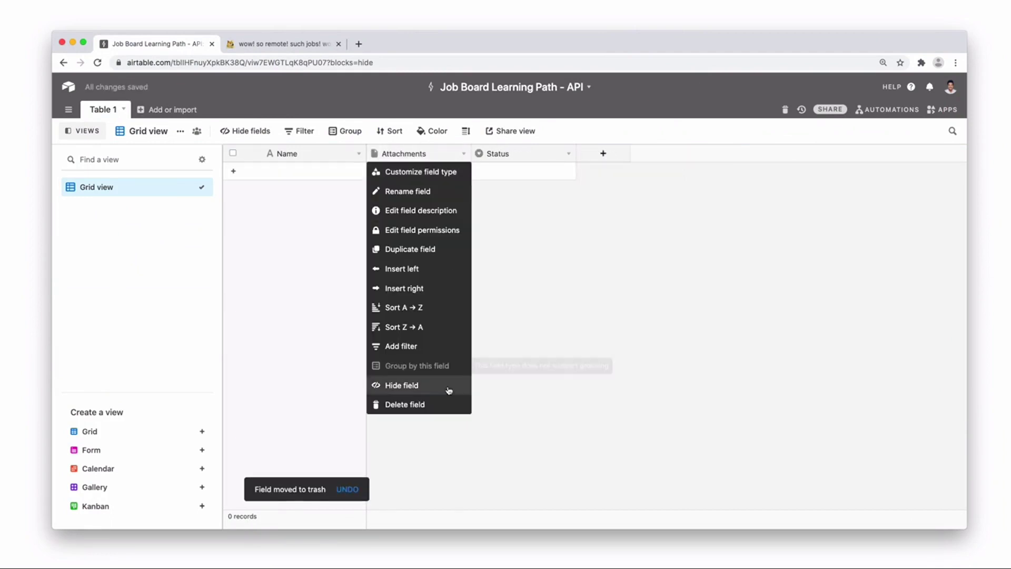
click(448, 405)
right_click(447, 163)
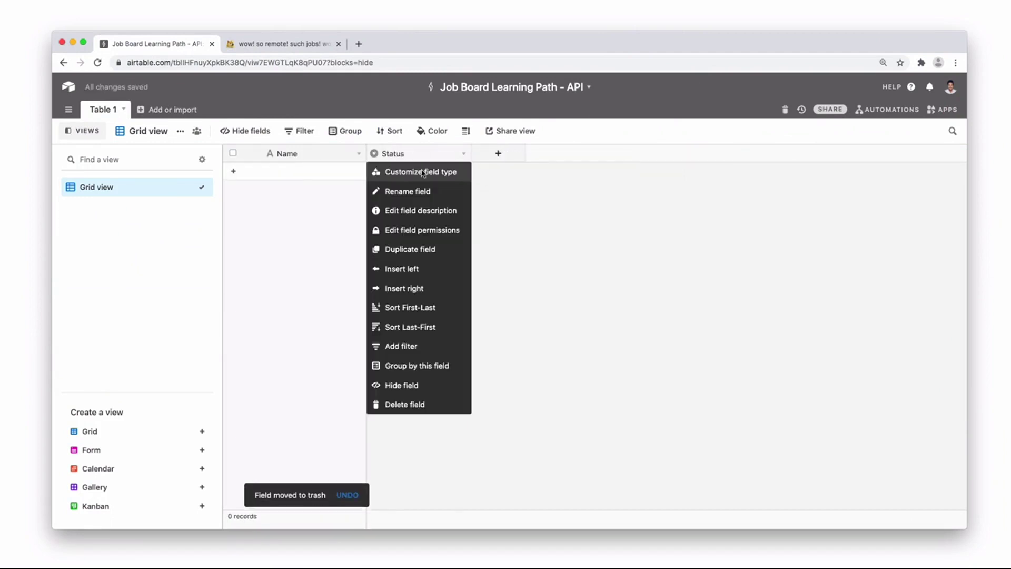
click(429, 406)
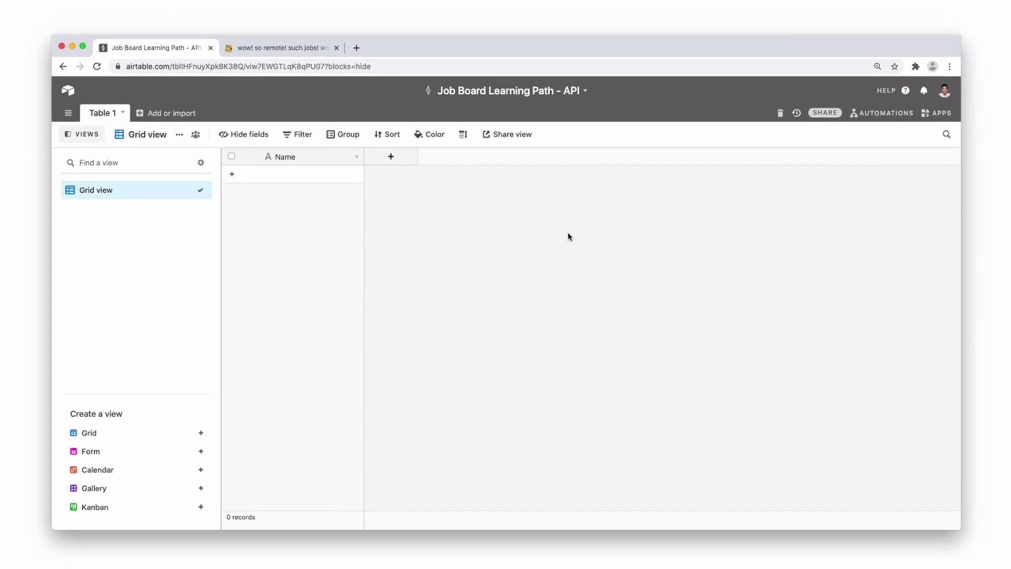
Search the app marketplace for 'data'
click(938, 113)
click(811, 422)
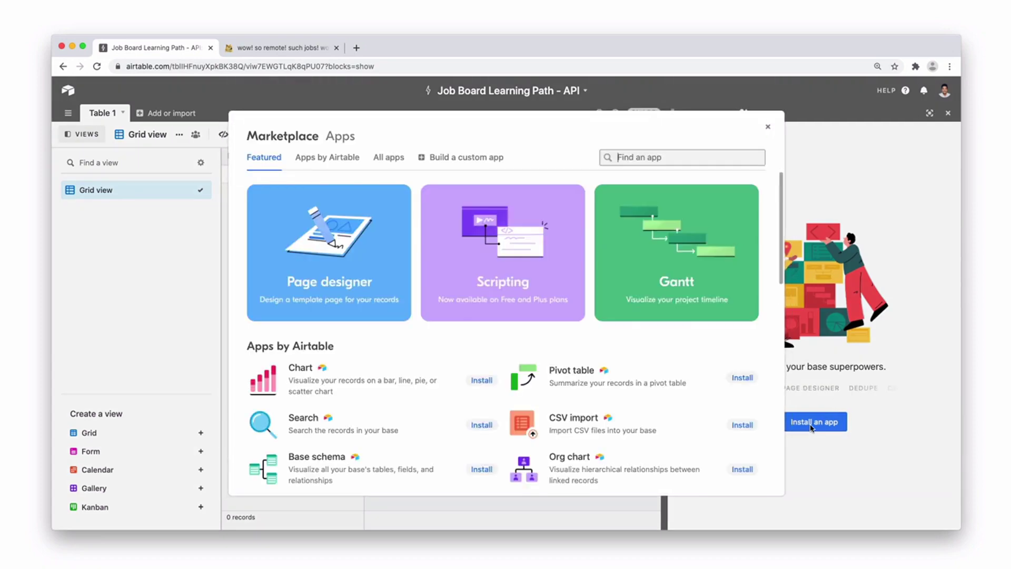
text(dta)
key(BackSpace)
key(BackSpace)
text(ata)
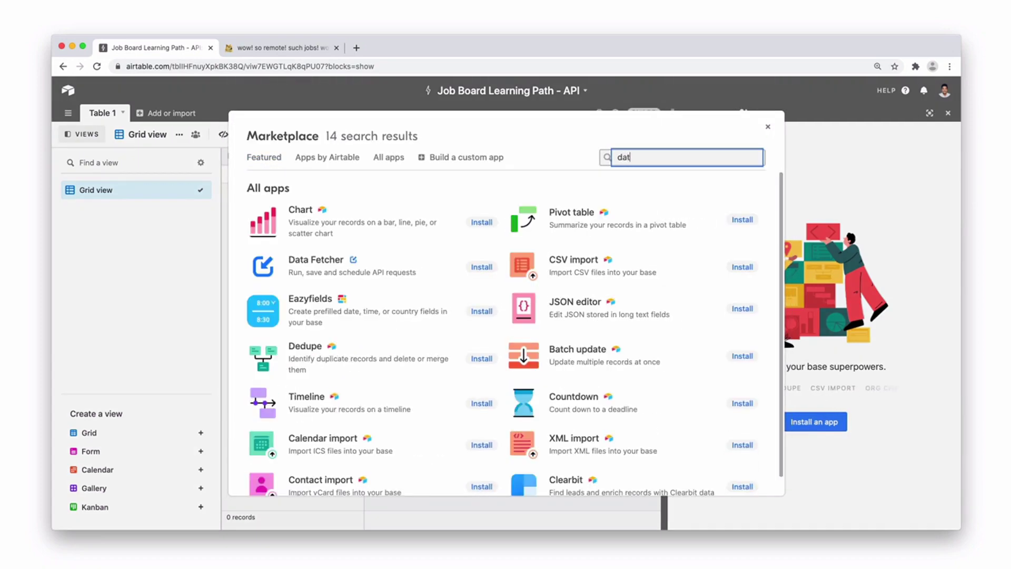
Open the Data Fetcher app's details and read through its description
click(474, 270)
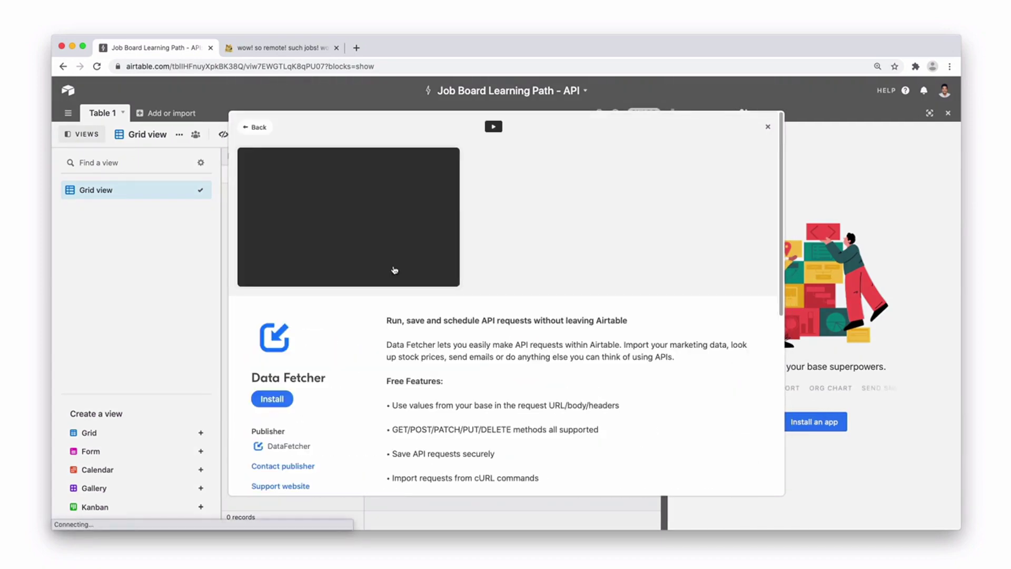
scroll(782, 193, down, 3)
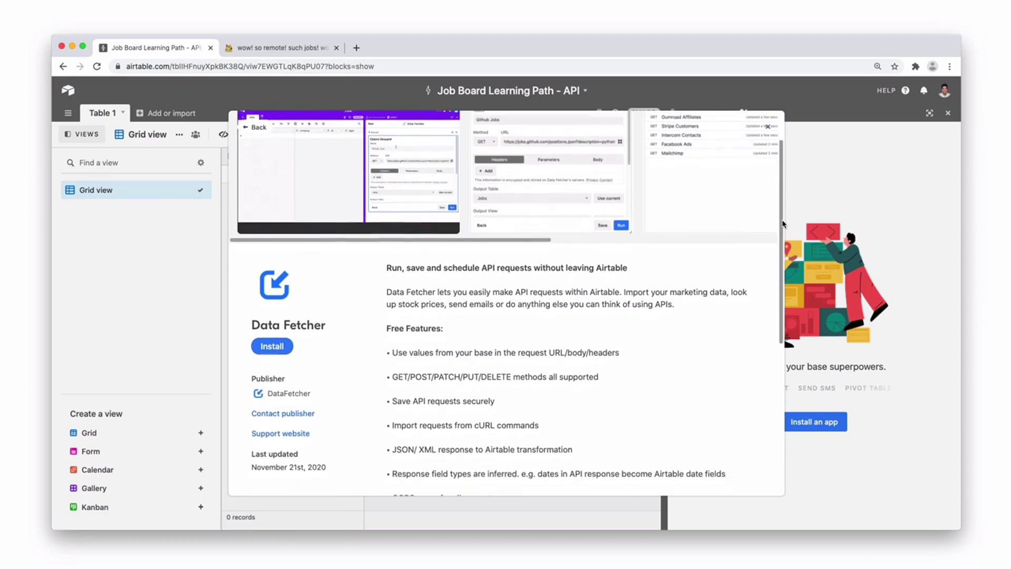
scroll(782, 184, up, 3)
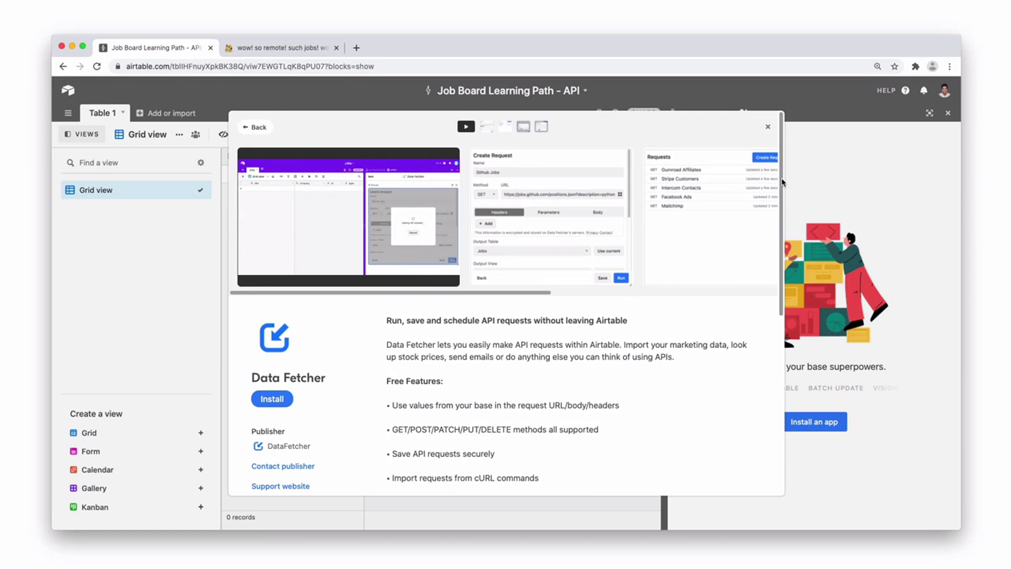
drag(782, 183, 767, 369)
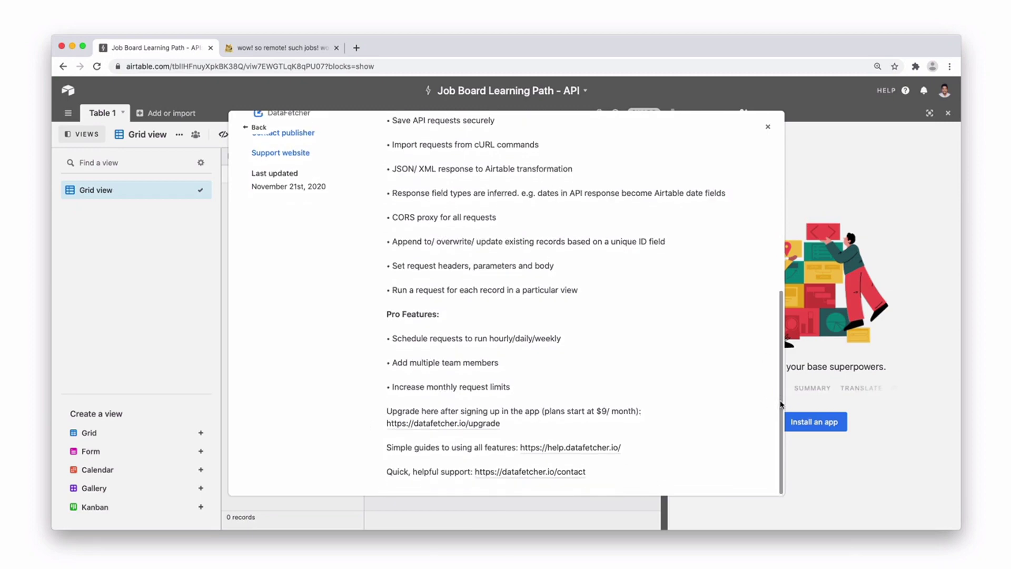
drag(782, 398, 790, 210)
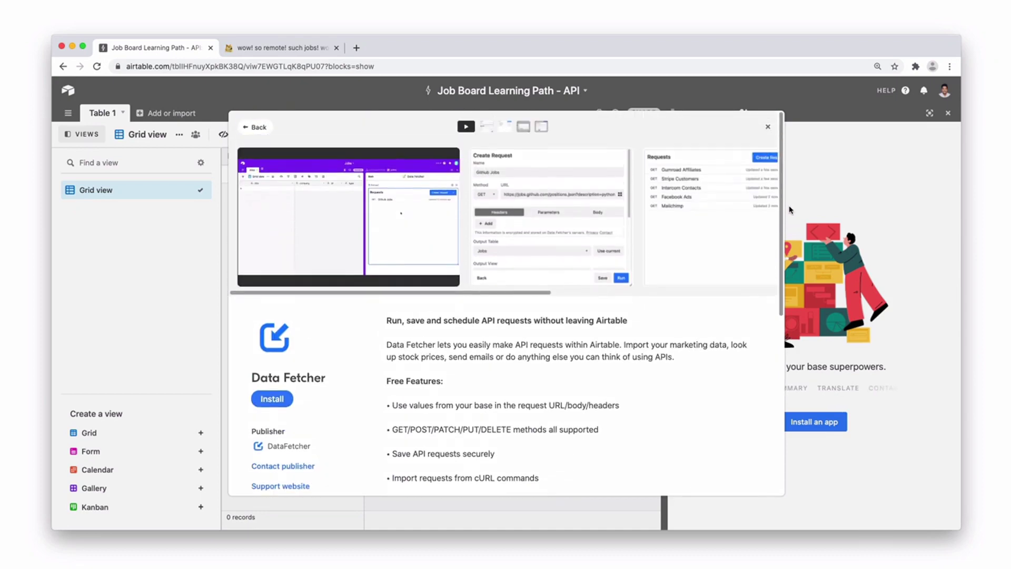
Install Data Fetcher and sign in to the existing Data Fetcher account
click(279, 402)
click(504, 271)
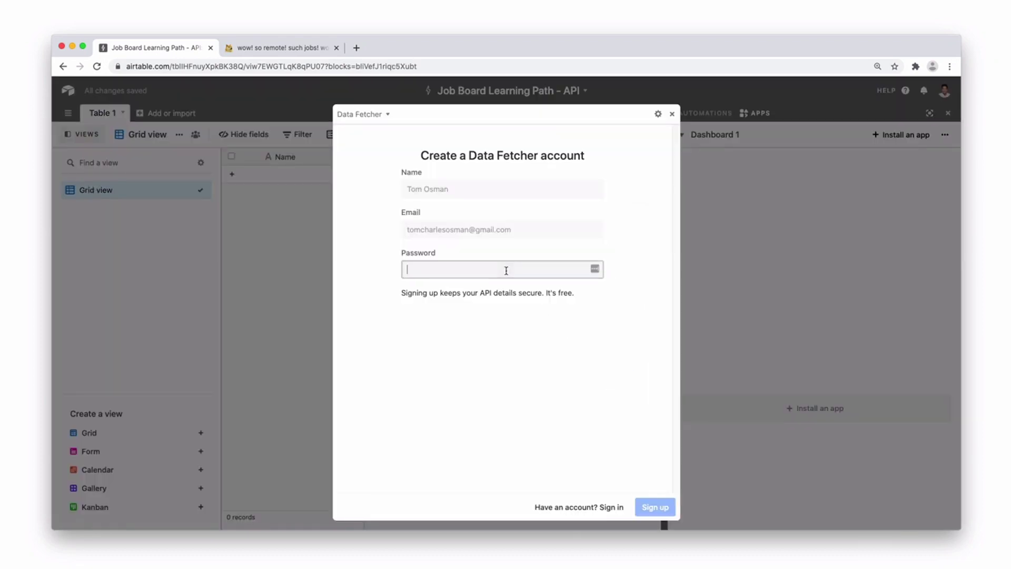
text(••)
click(611, 507)
click(652, 506)
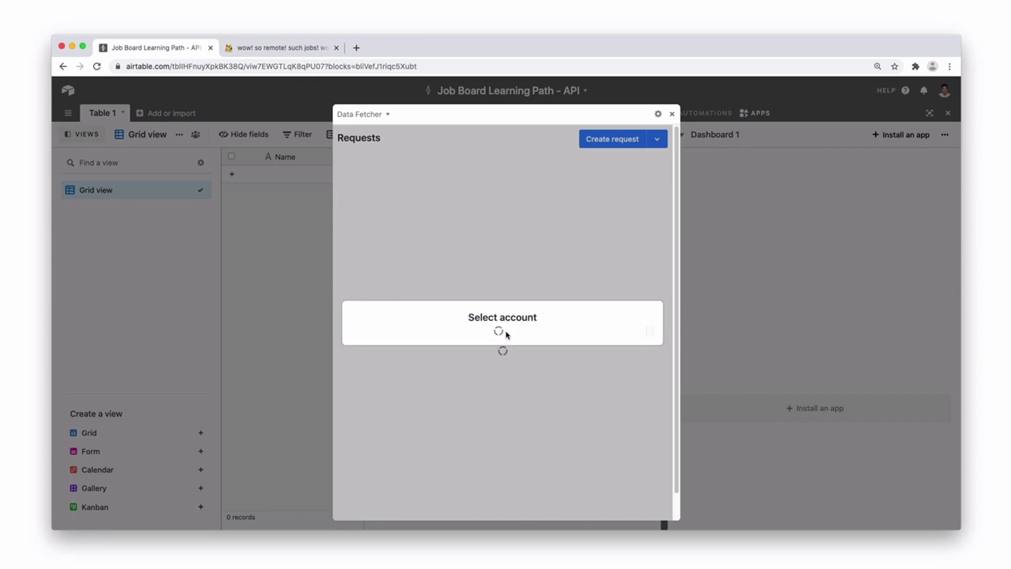
click(617, 316)
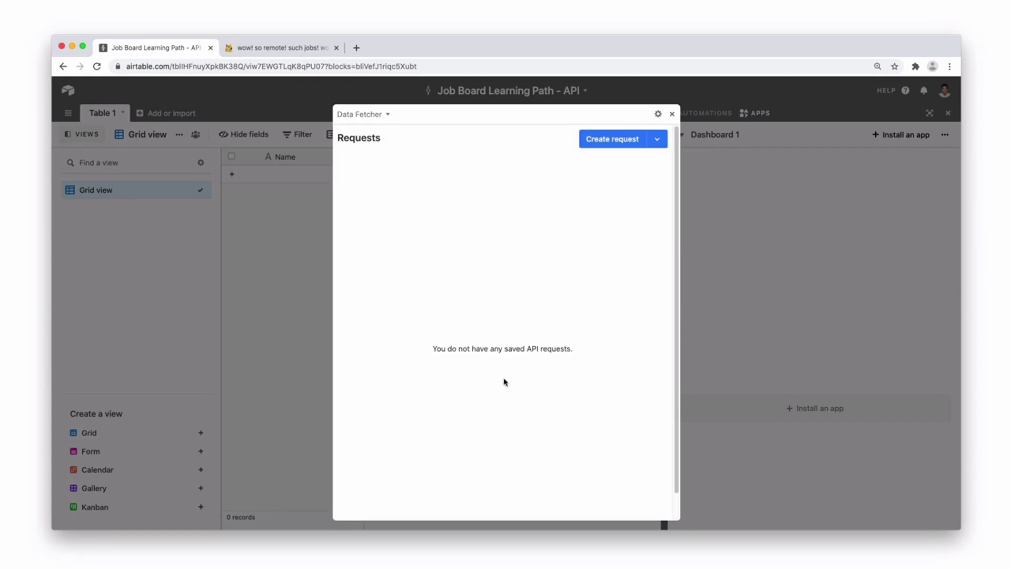
Create a new API request and name it 'Fetch Jobs'
click(622, 140)
triple_click(459, 166)
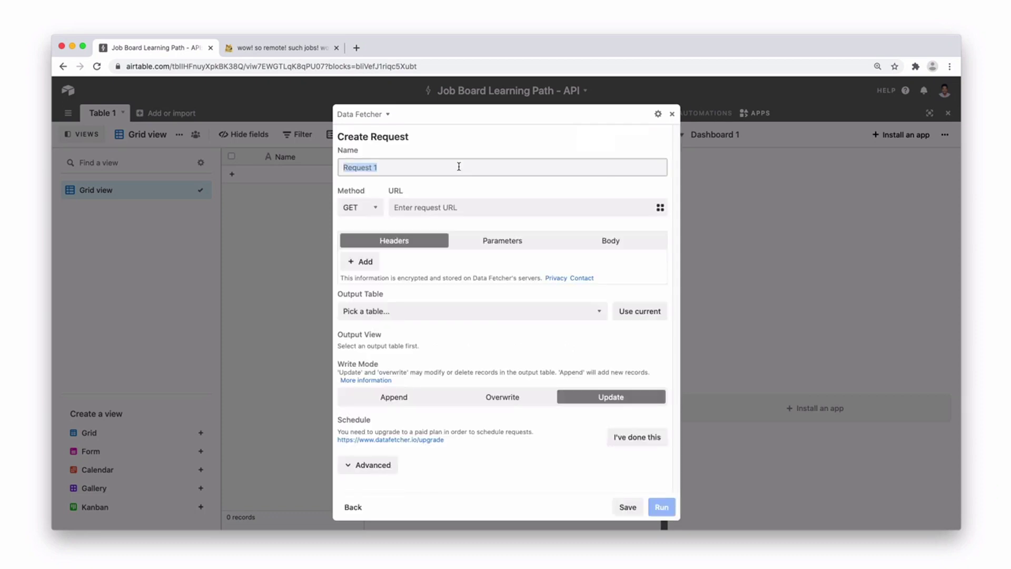
text(Fetch Jobs)
key(Tab)
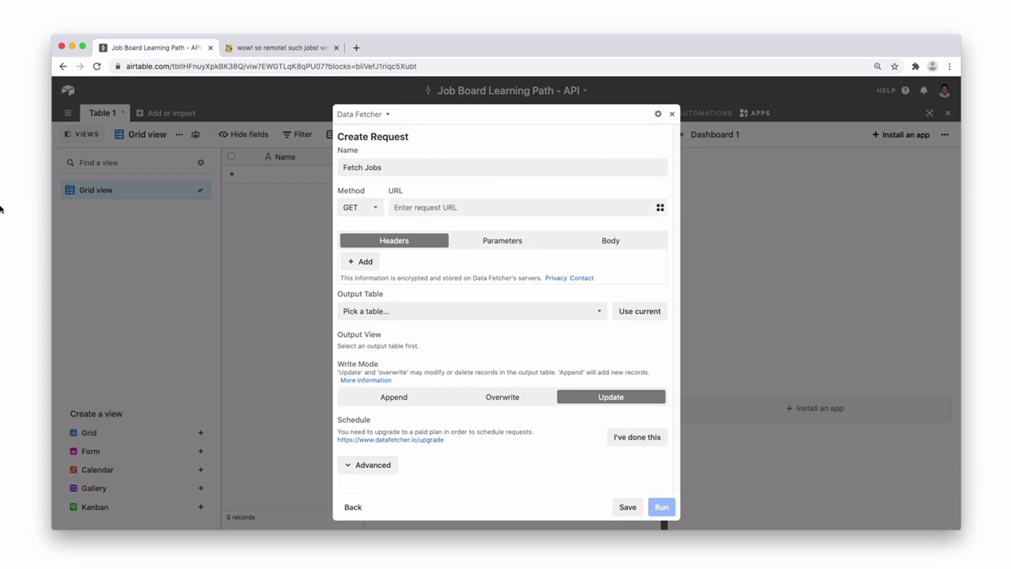
click(287, 48)
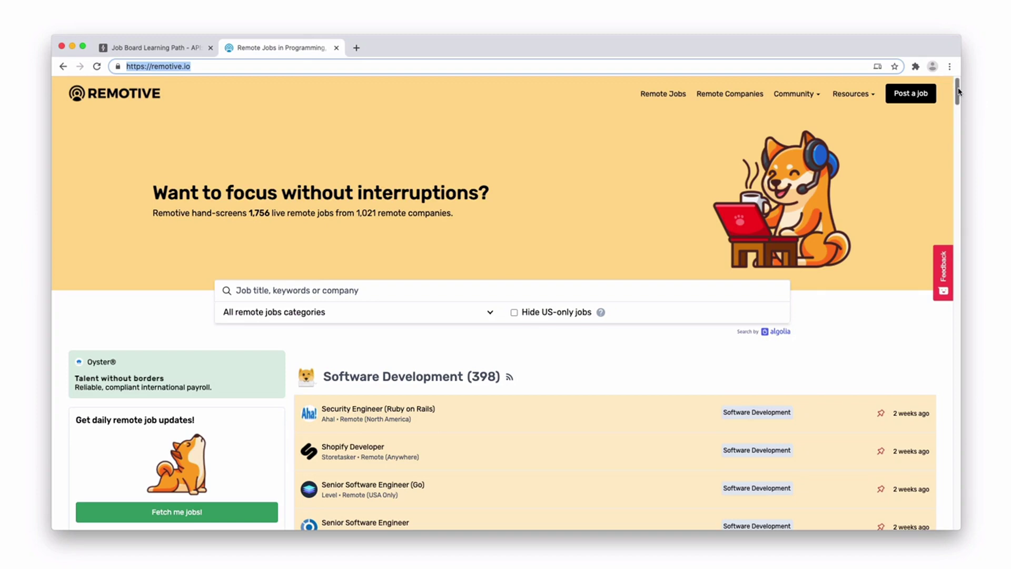
mouse_move(959, 91)
mouse_down()
mouse_move(958, 164)
mouse_move(958, 87)
mouse_up()
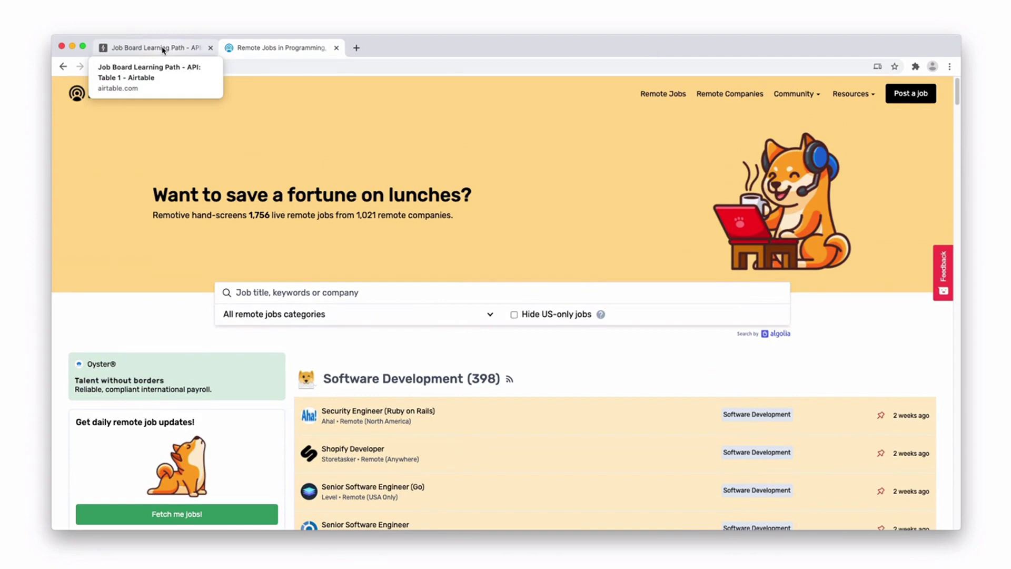
click(163, 51)
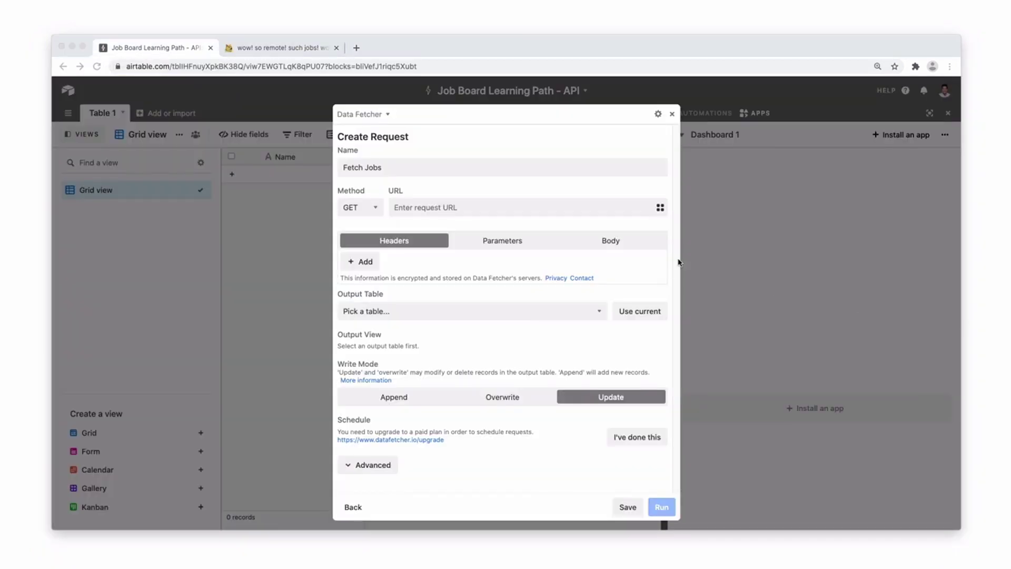
click(537, 205)
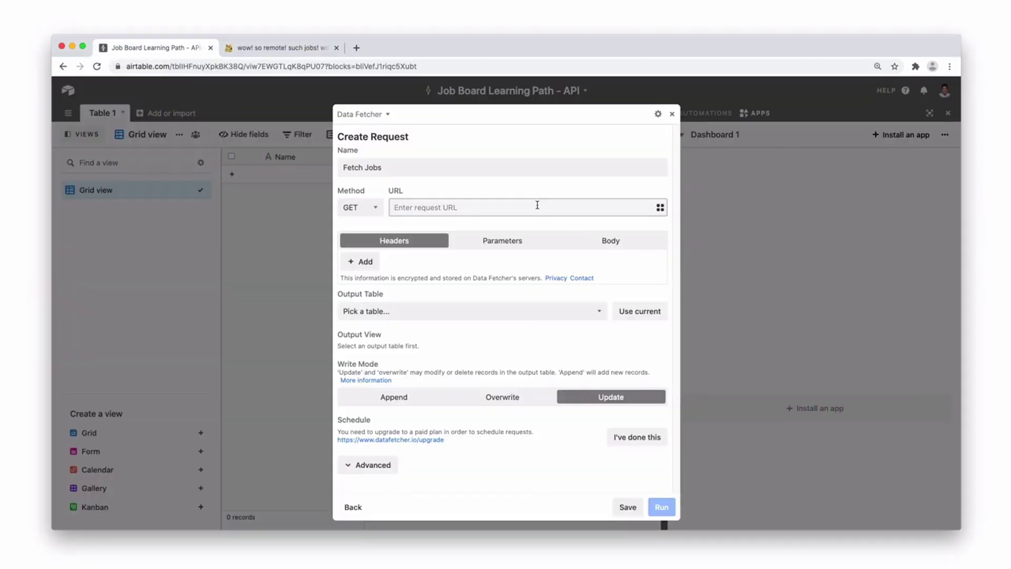
text(https://remotive.io/api/remote-jobs?category=software-dev)
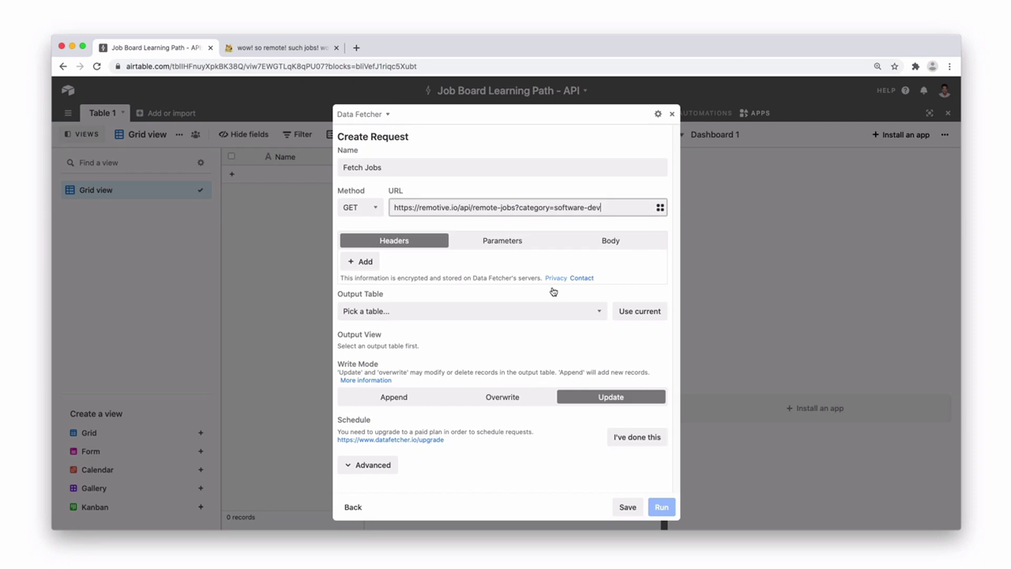
click(471, 316)
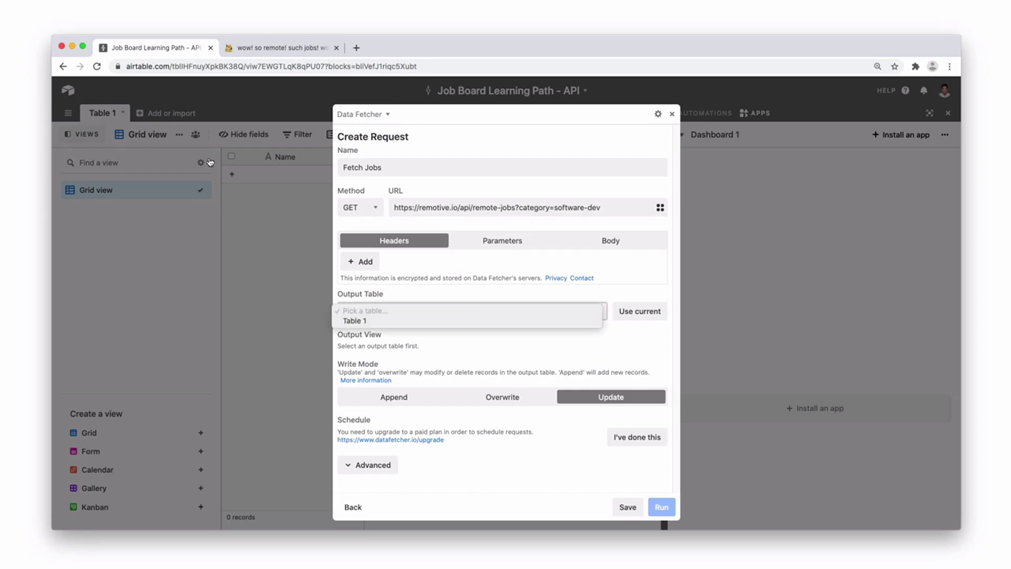
click(420, 319)
click(457, 352)
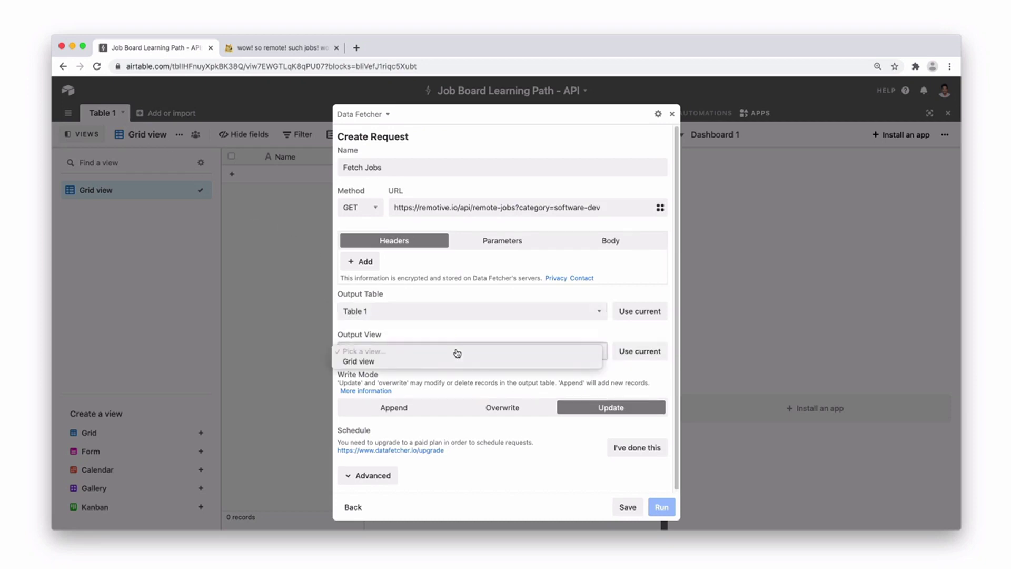
click(461, 363)
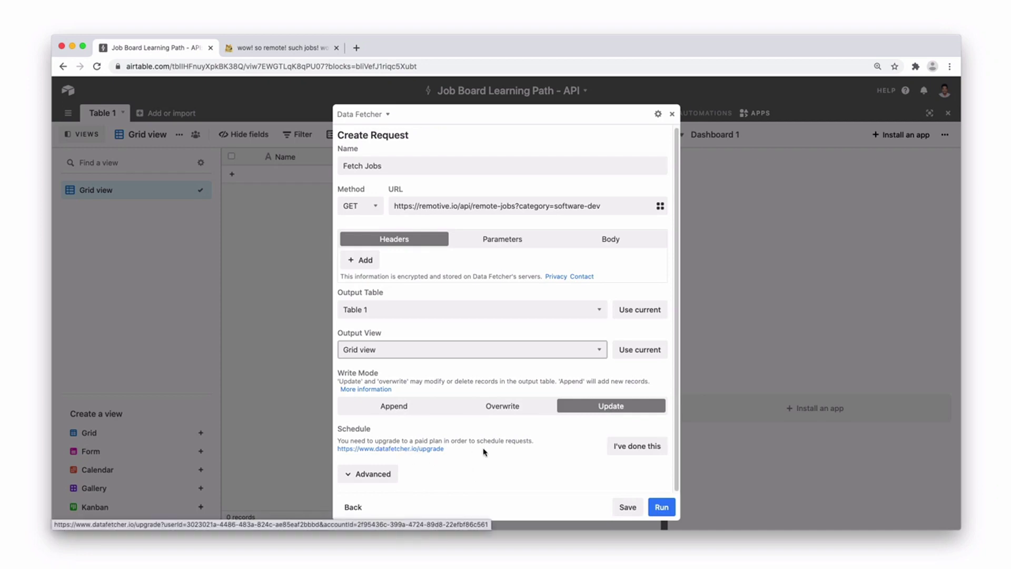
click(393, 475)
Save and run Fetch Jobs in Update mode, loading 399 Remotive job records into Table 1
scroll(502, 476, down, 5)
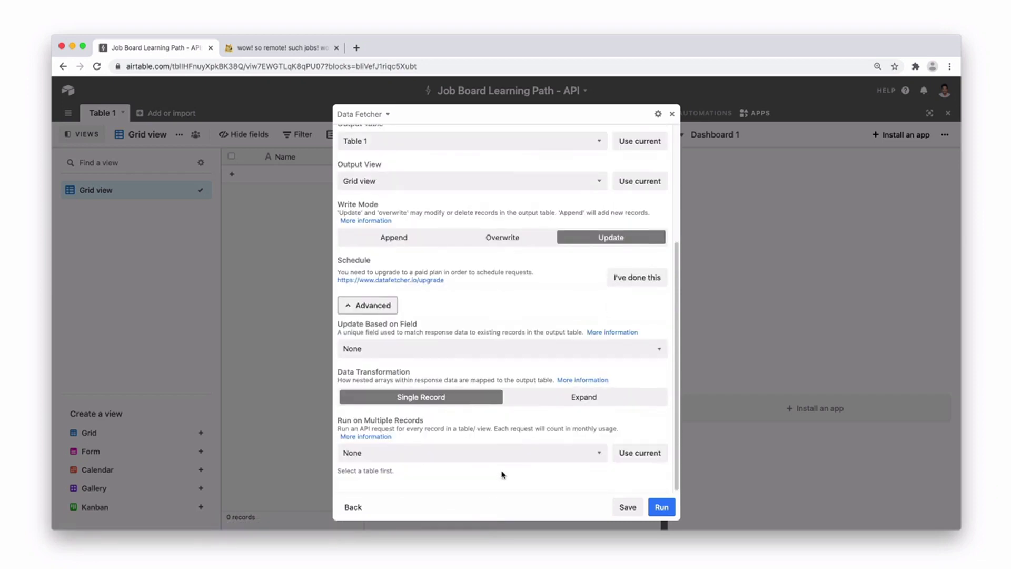
click(356, 304)
click(636, 507)
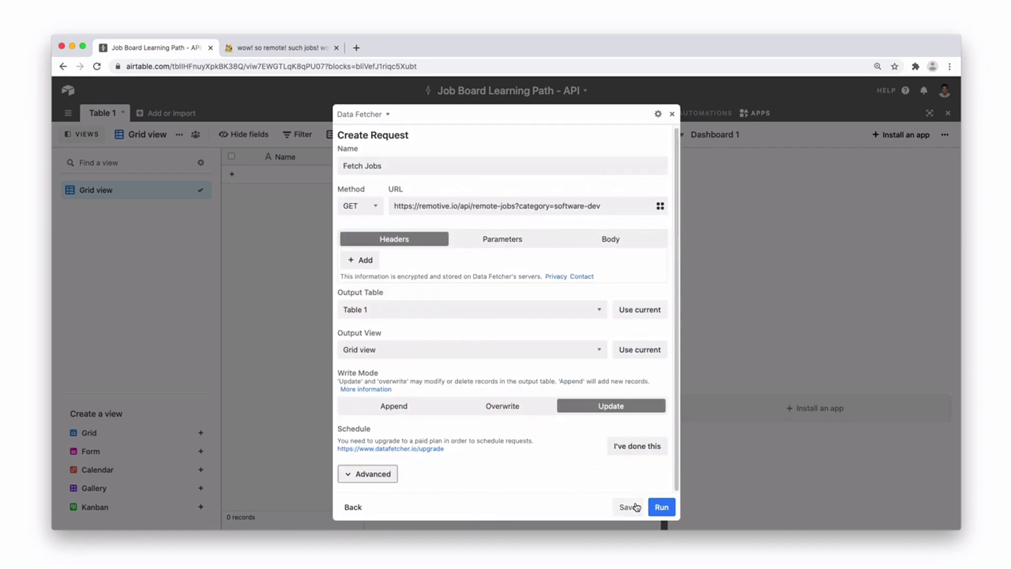
click(657, 507)
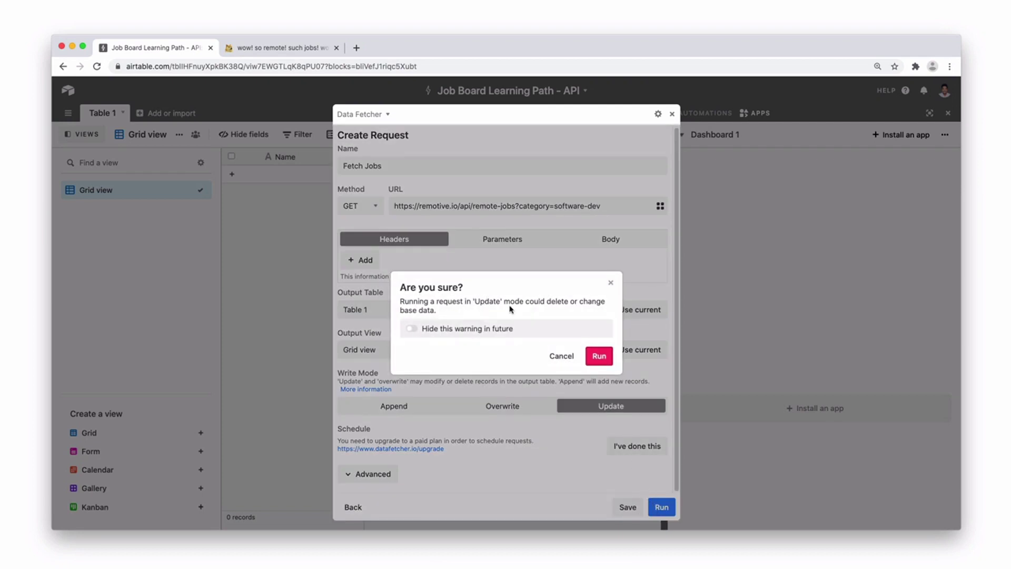
click(595, 358)
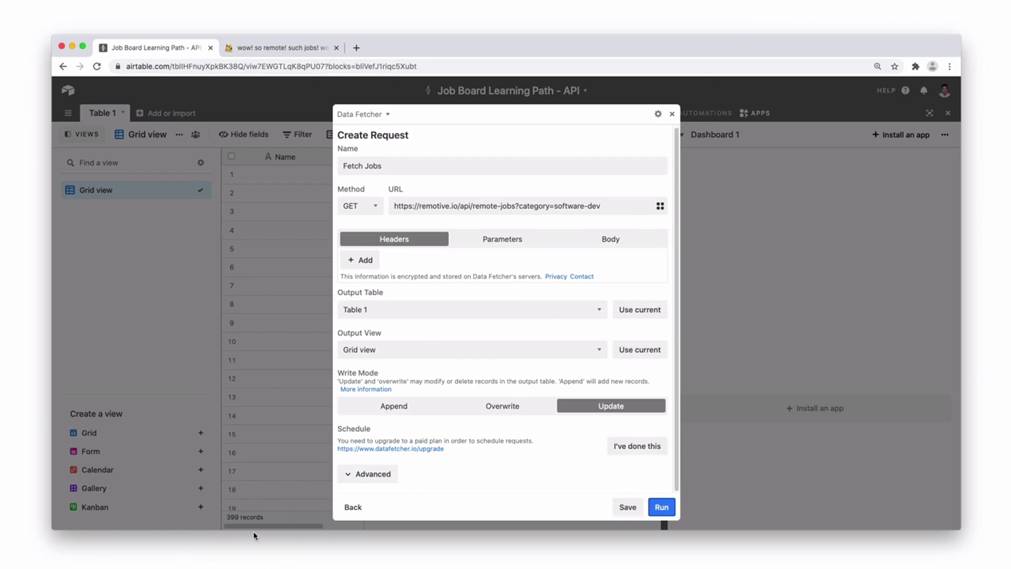
click(672, 115)
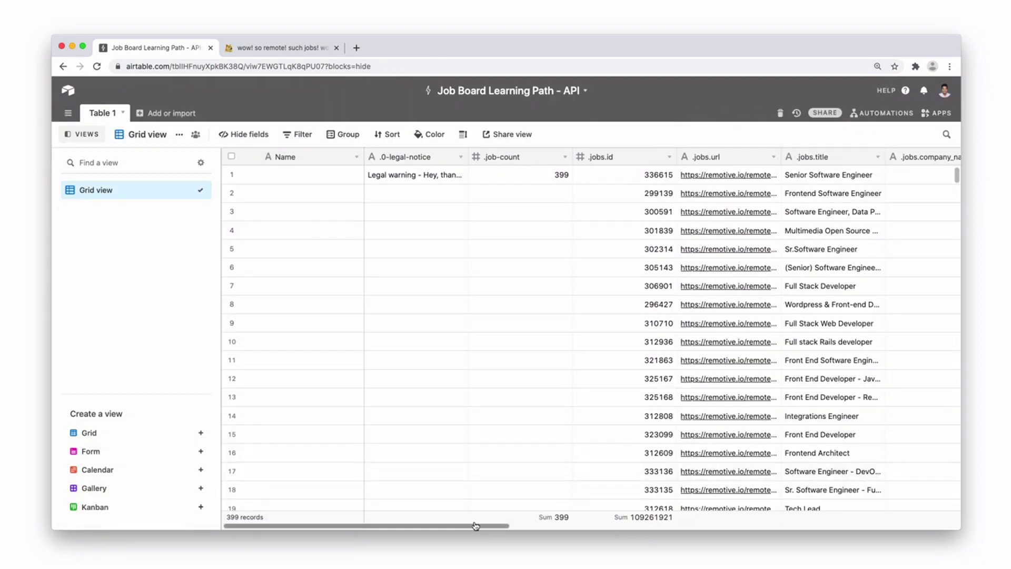
Widen the jobs.title and jobs.description columns, then scroll the grid back to the left
drag(476, 528, 553, 527)
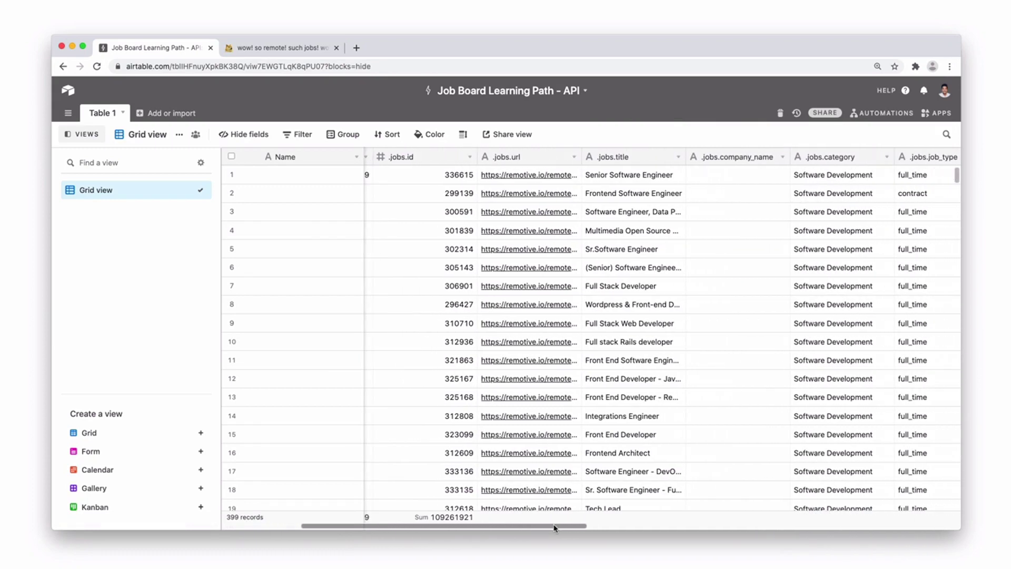
drag(684, 157, 735, 158)
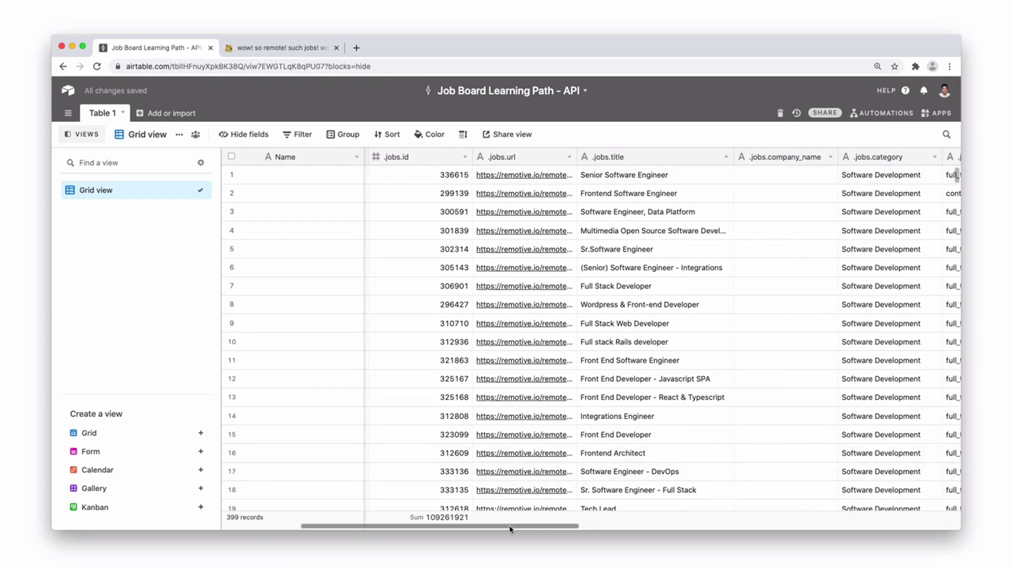
drag(514, 528, 917, 527)
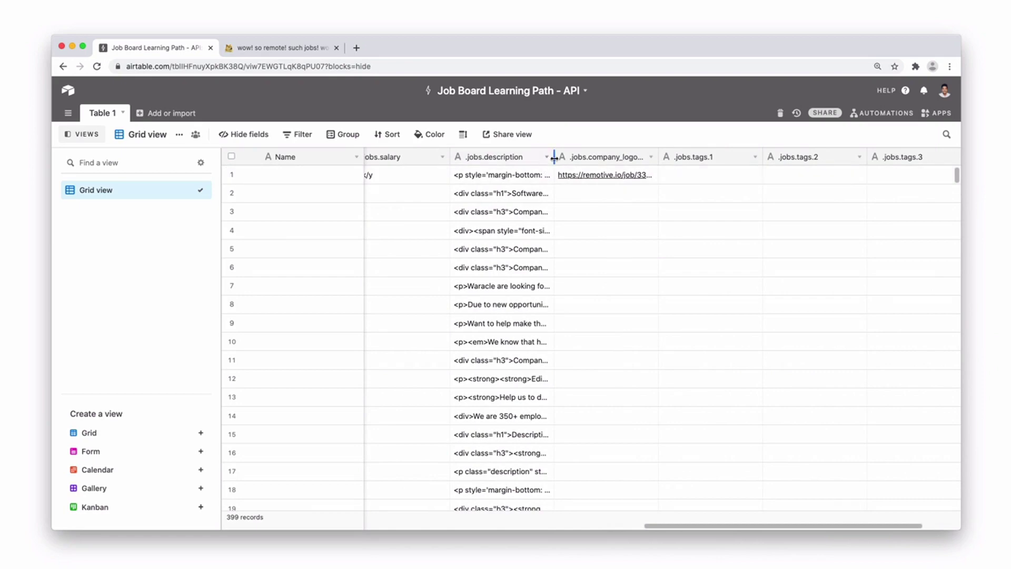
drag(669, 165, 657, 161)
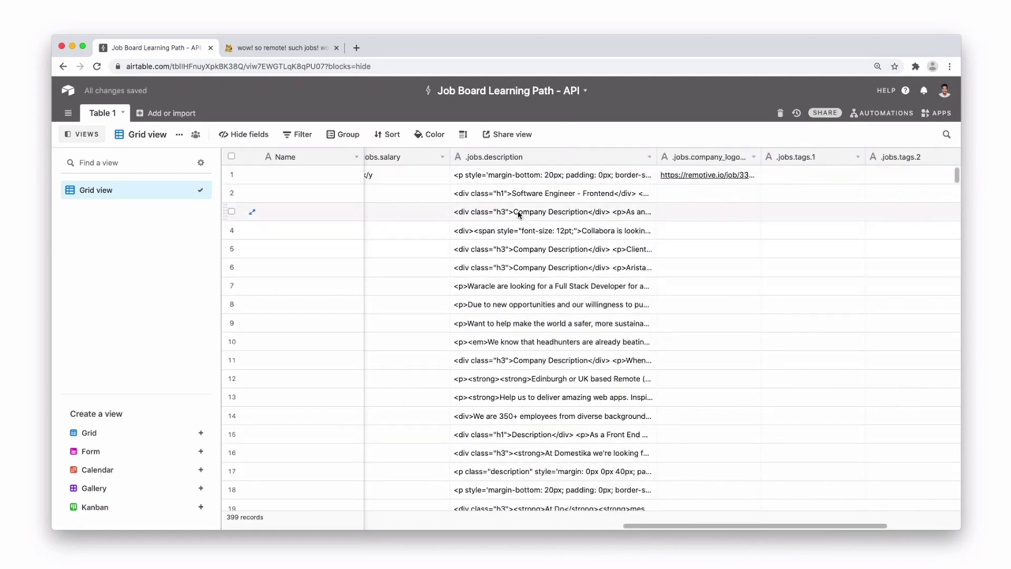
drag(756, 526, 830, 527)
scroll(922, 316, left, 15)
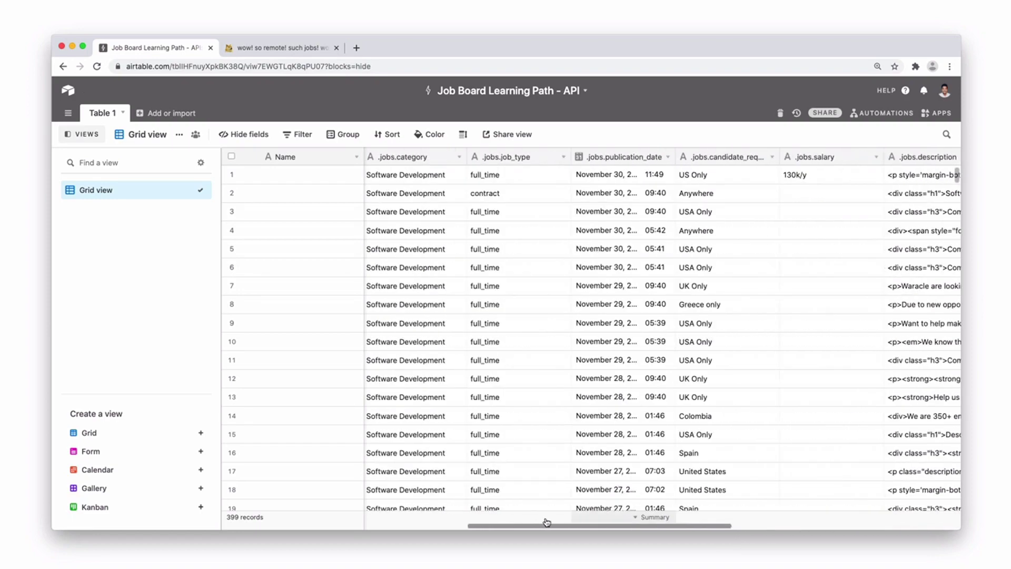
drag(958, 178, 958, 152)
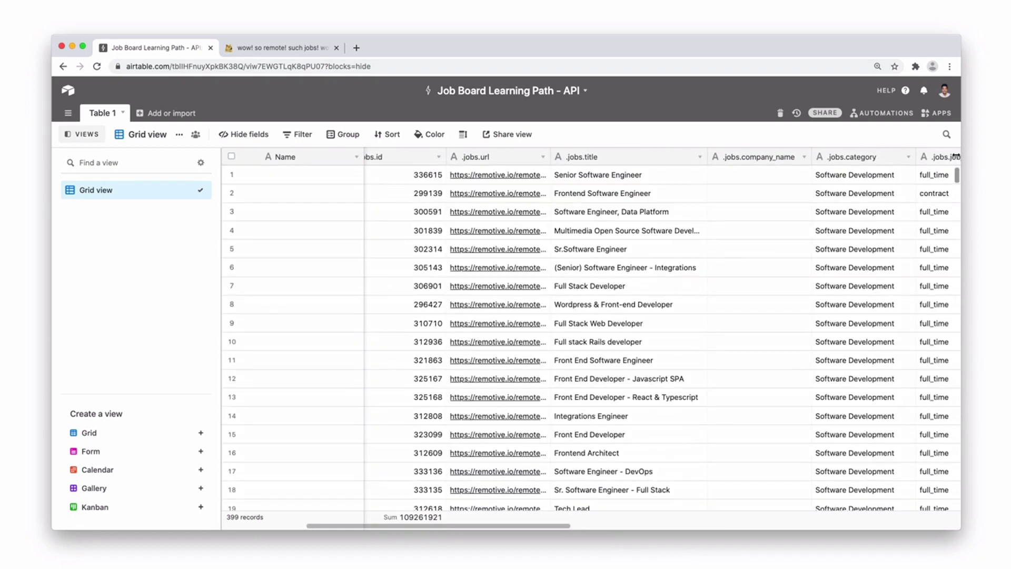
drag(481, 526, 396, 531)
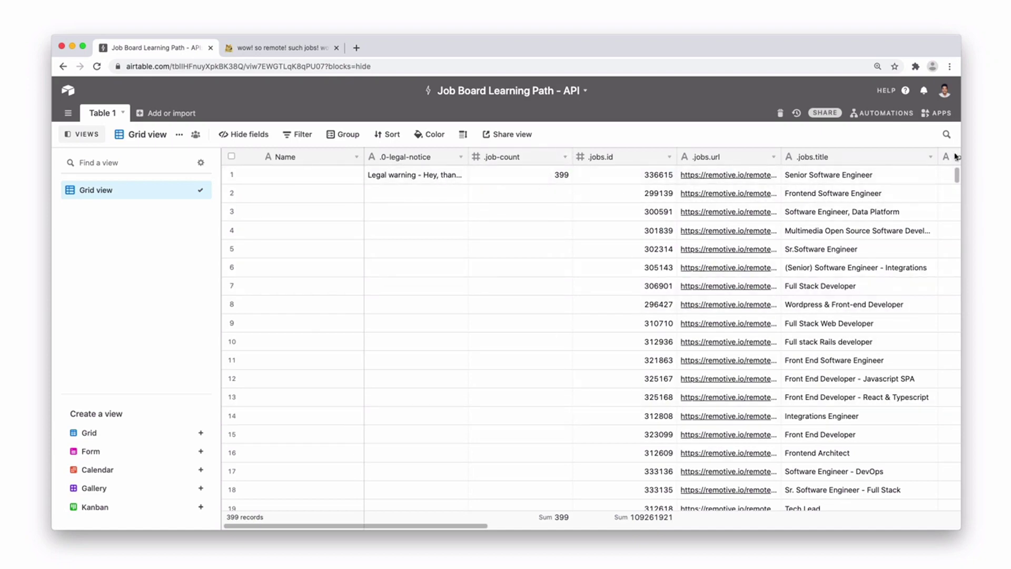
Hide the .job-count and .0-legal-notice fields in Grid view
right_click(528, 156)
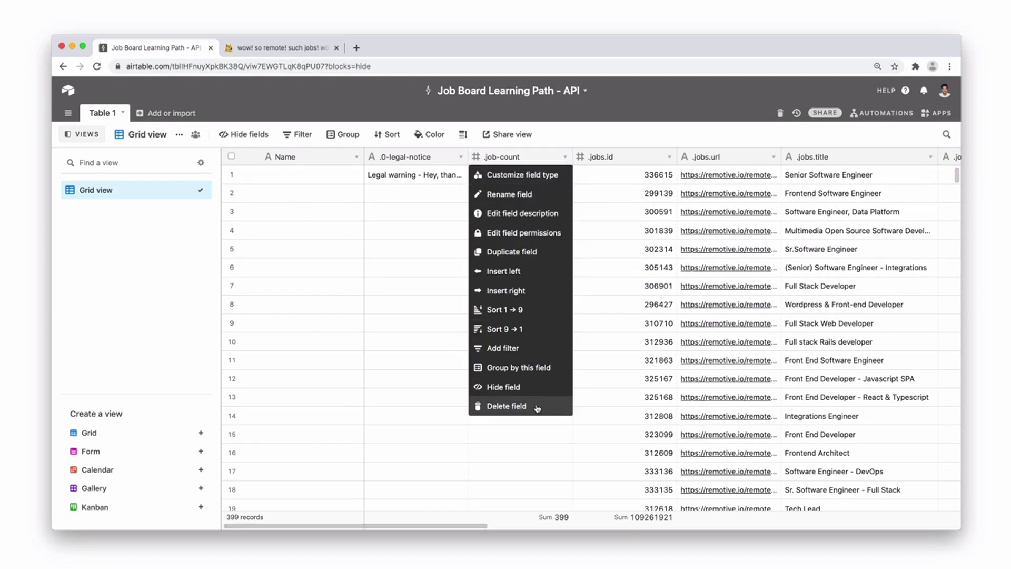
click(521, 387)
right_click(415, 155)
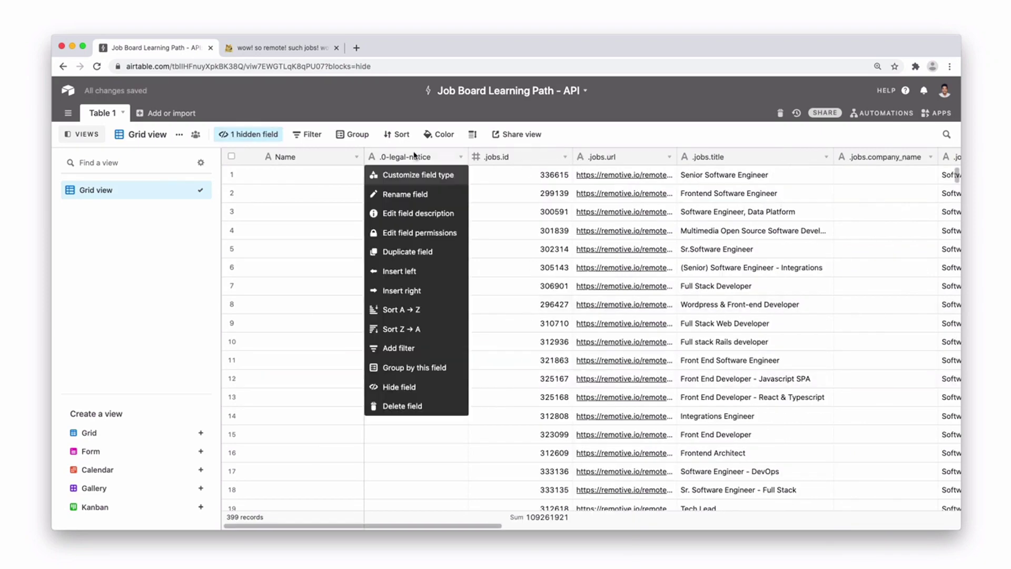
click(421, 386)
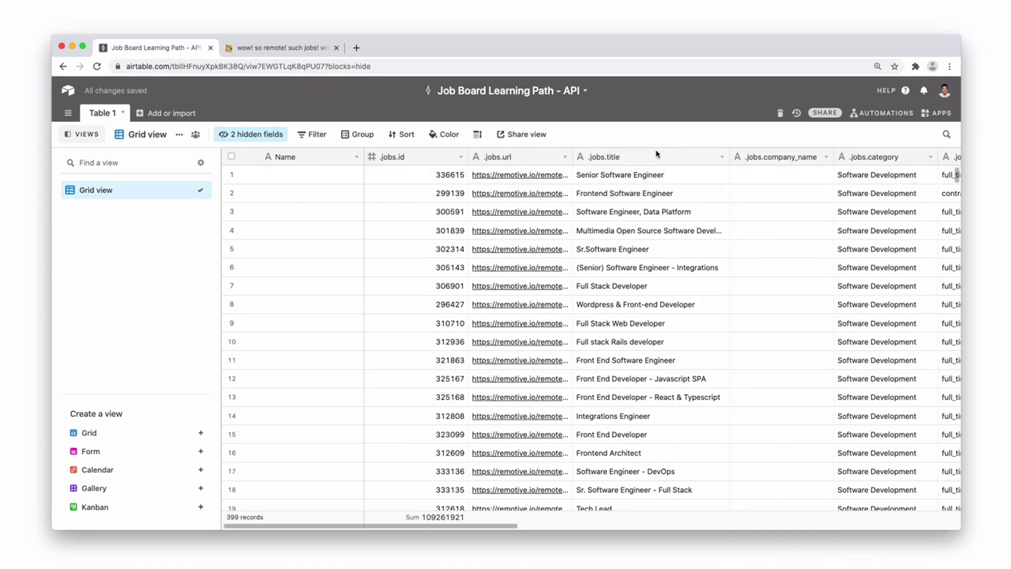